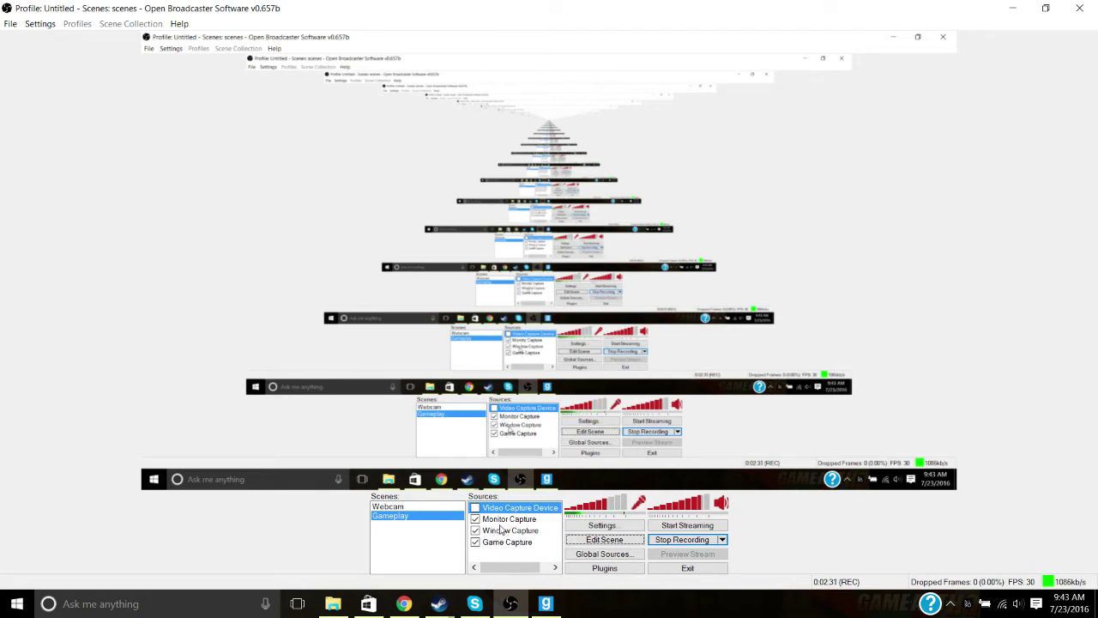
In Settings, set the Broadcast Settings mode to File Output Only, saving .flv files to Videos.
click(621, 529)
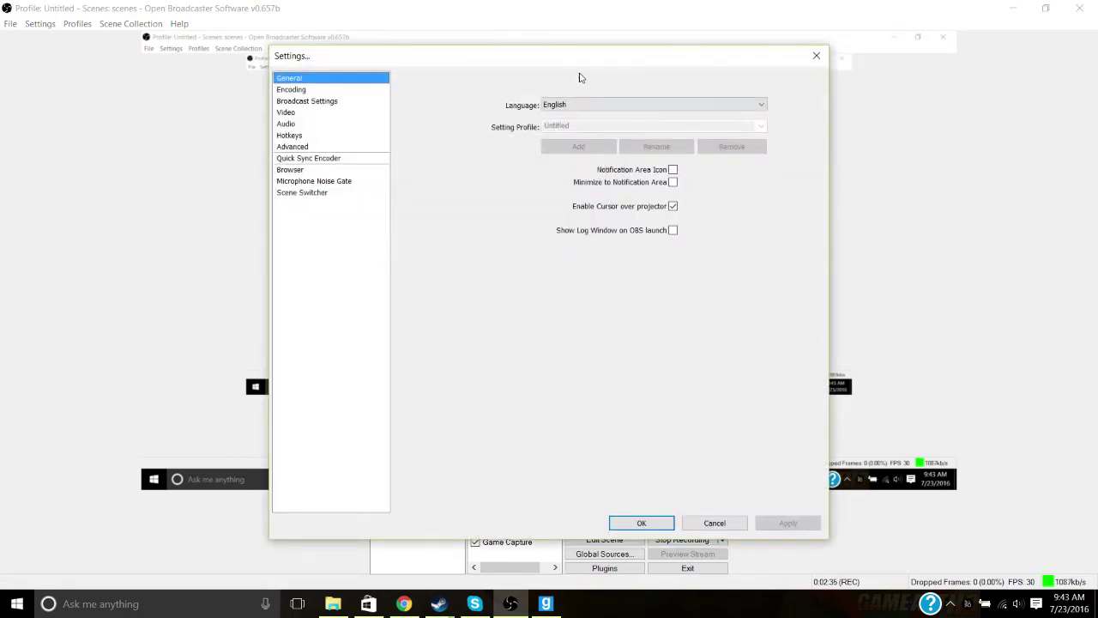
drag(571, 64, 616, 41)
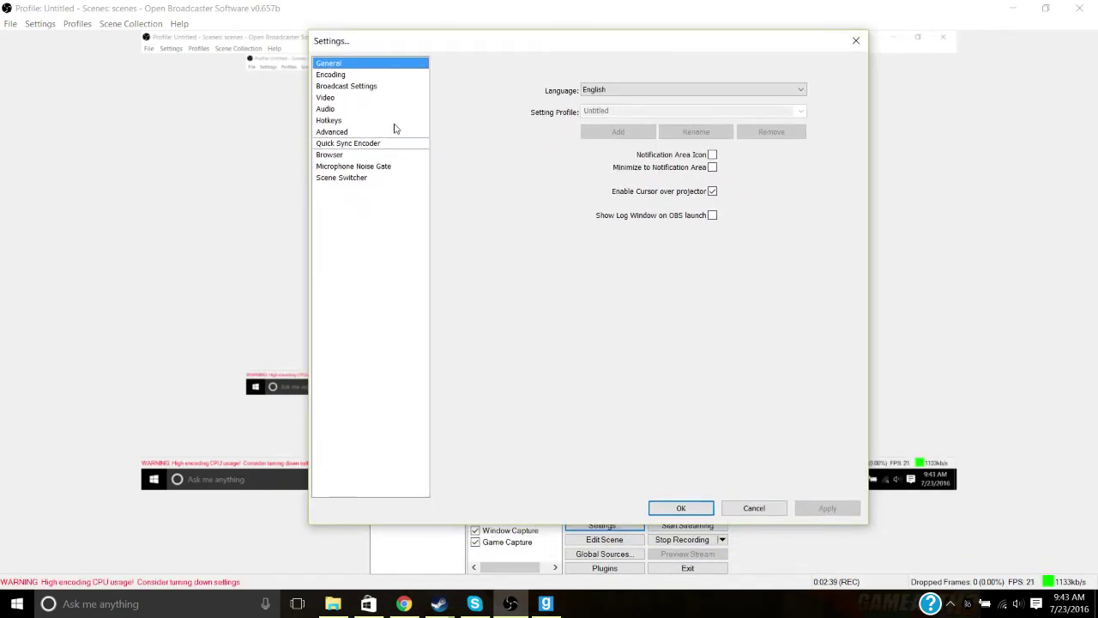
click(328, 78)
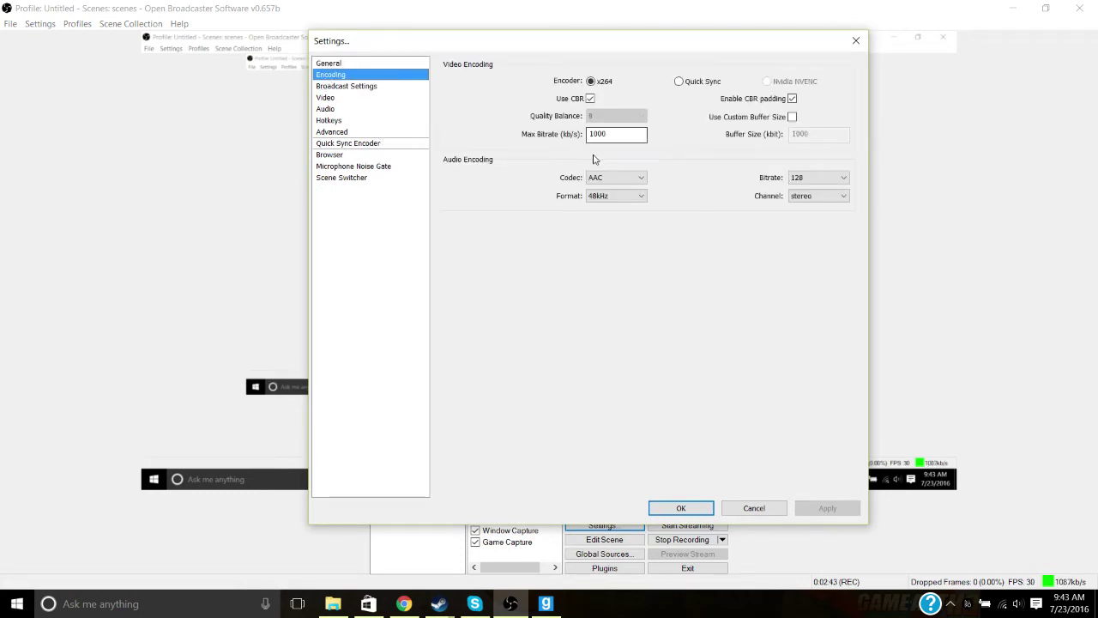
click(352, 86)
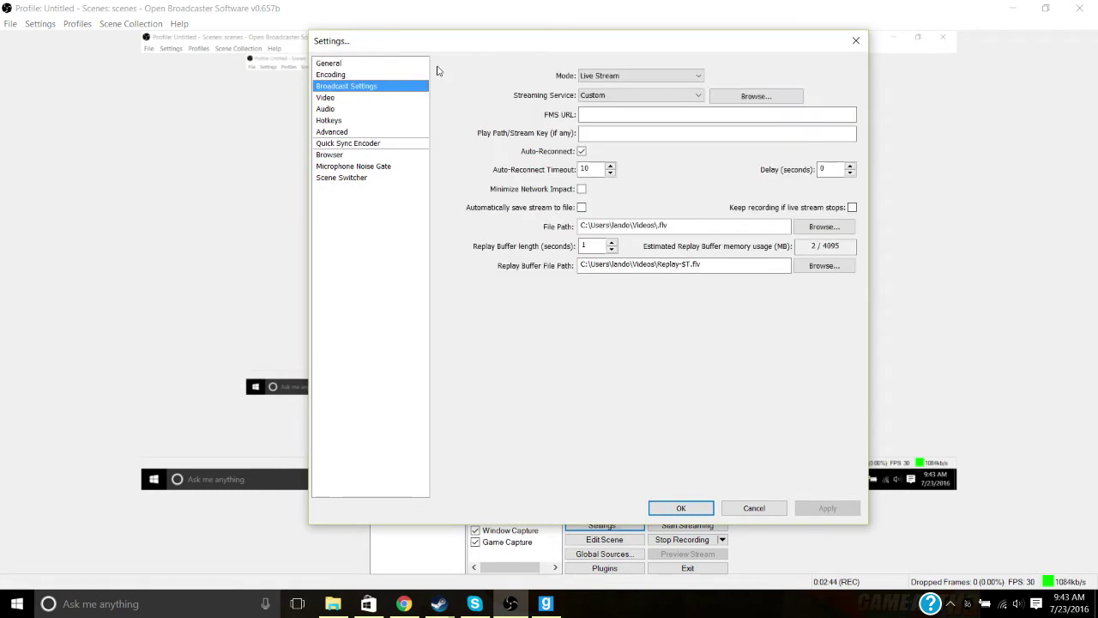
click(638, 77)
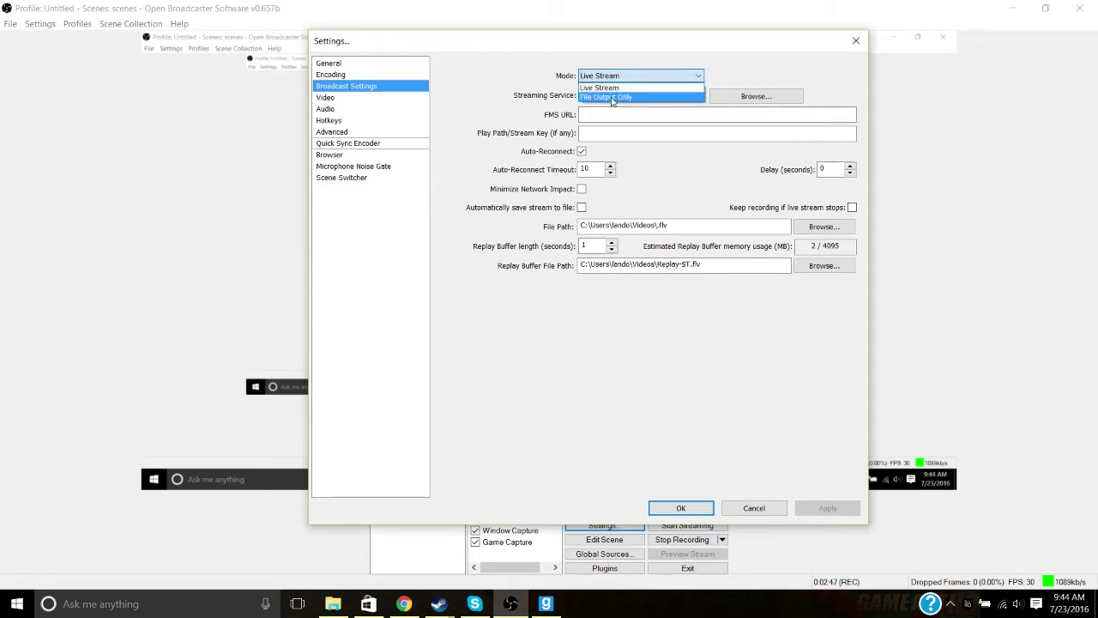
click(613, 98)
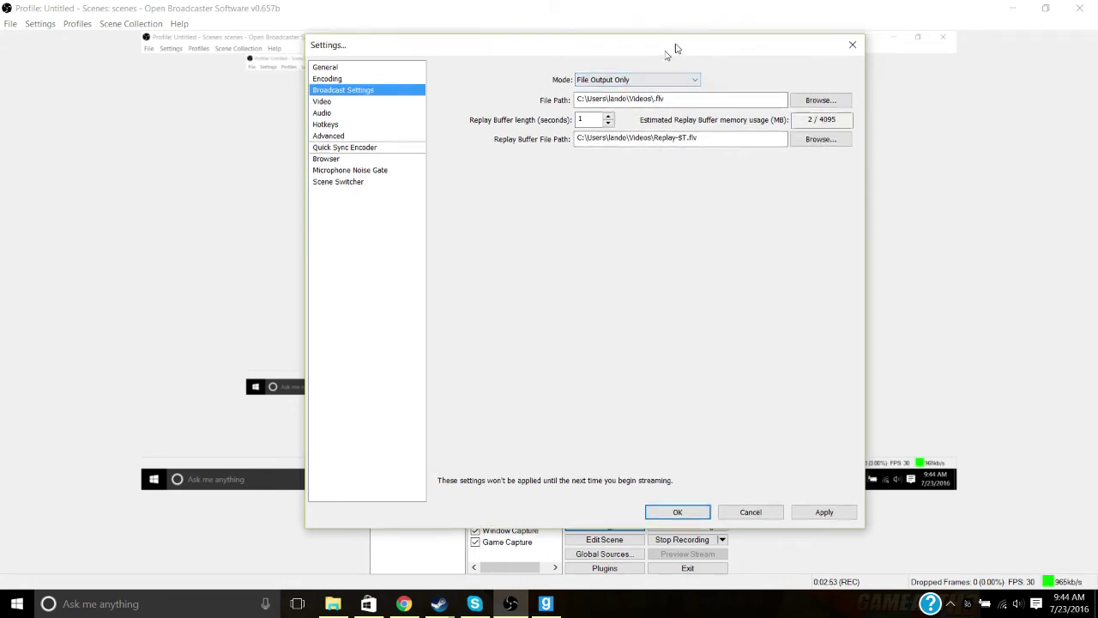
drag(678, 43, 588, 26)
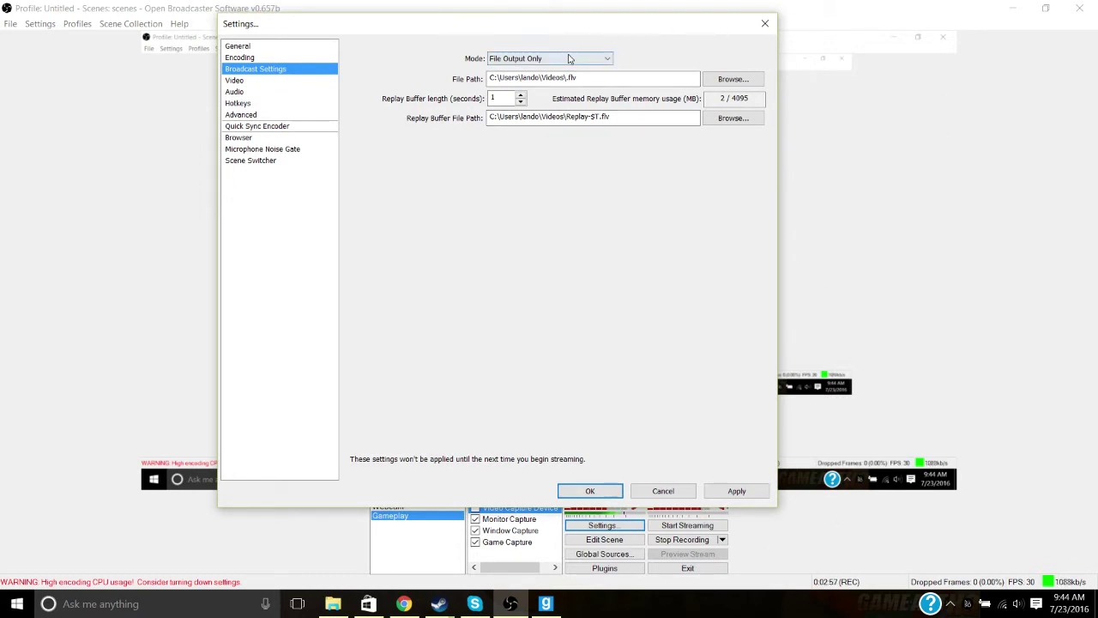
mouse_move(508, 76)
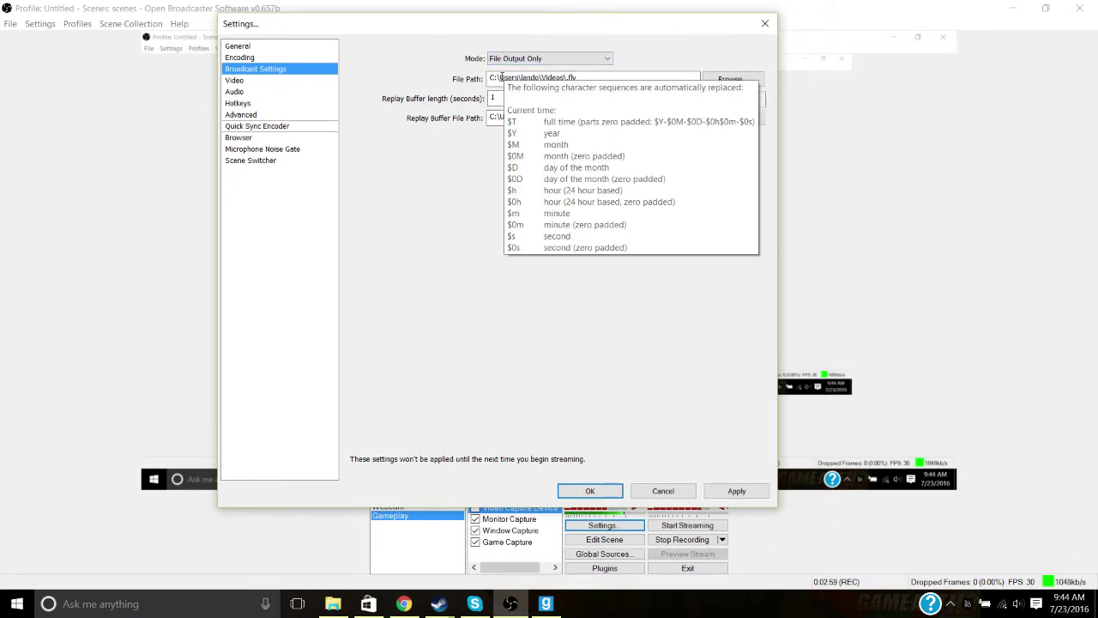
drag(562, 23, 628, 39)
mouse_move(333, 603)
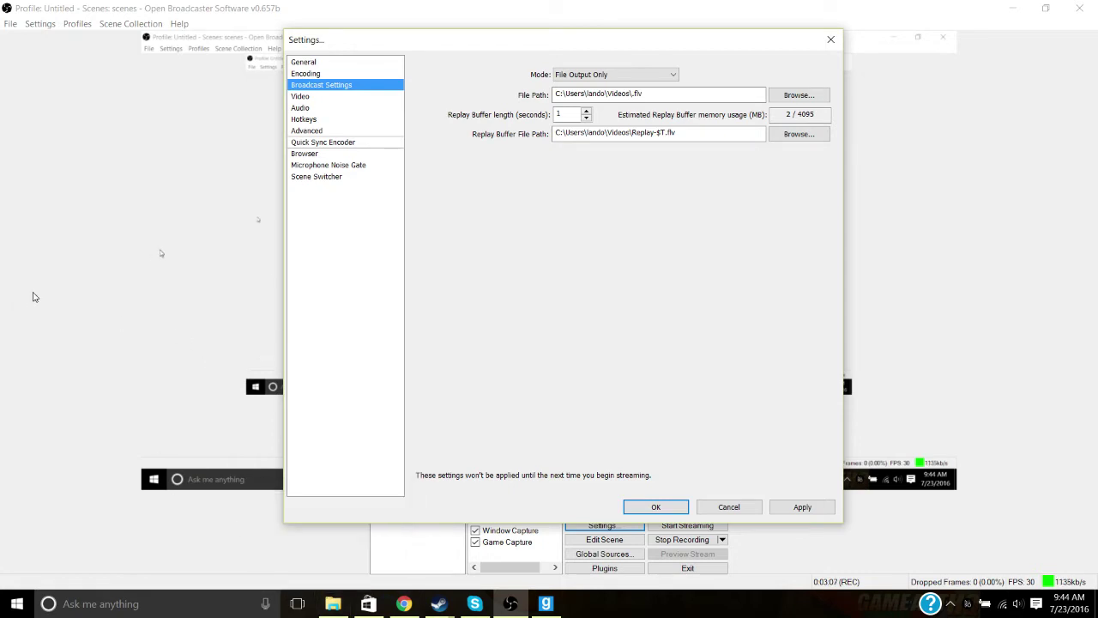
Apply the File Output Only change and show the Video page at 1280x720, 30 FPS.
click(302, 97)
click(505, 350)
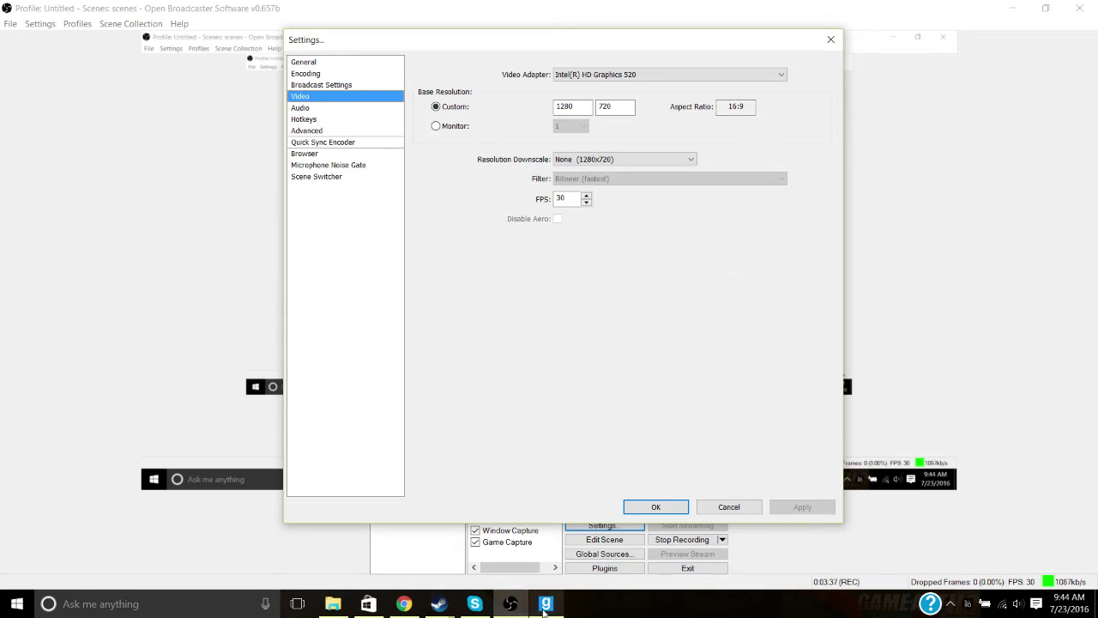
mouse_move(549, 605)
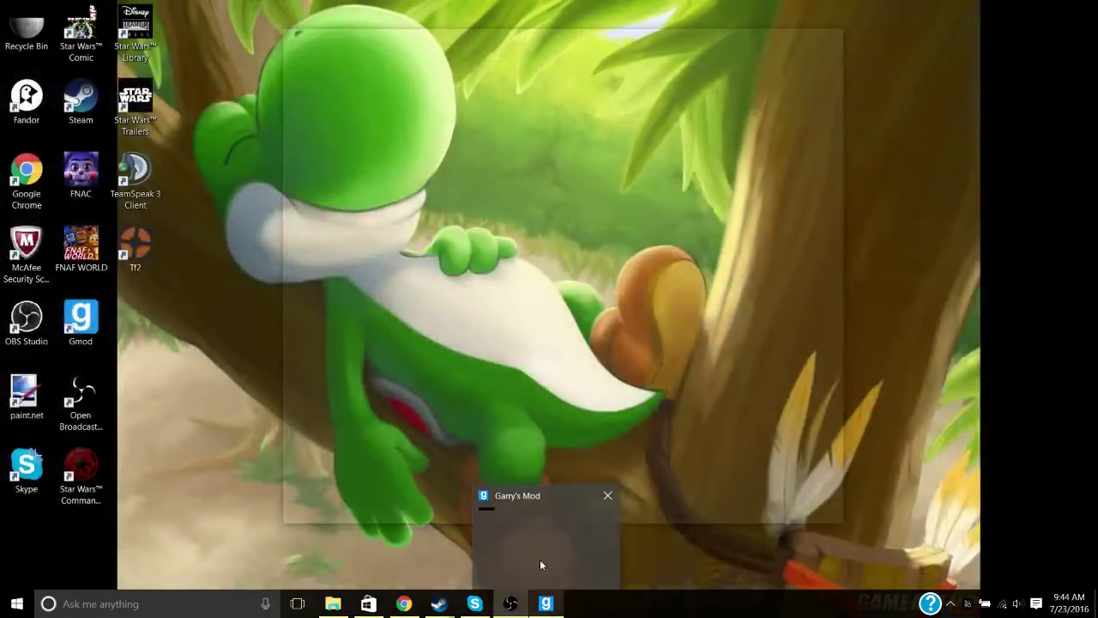
click(539, 560)
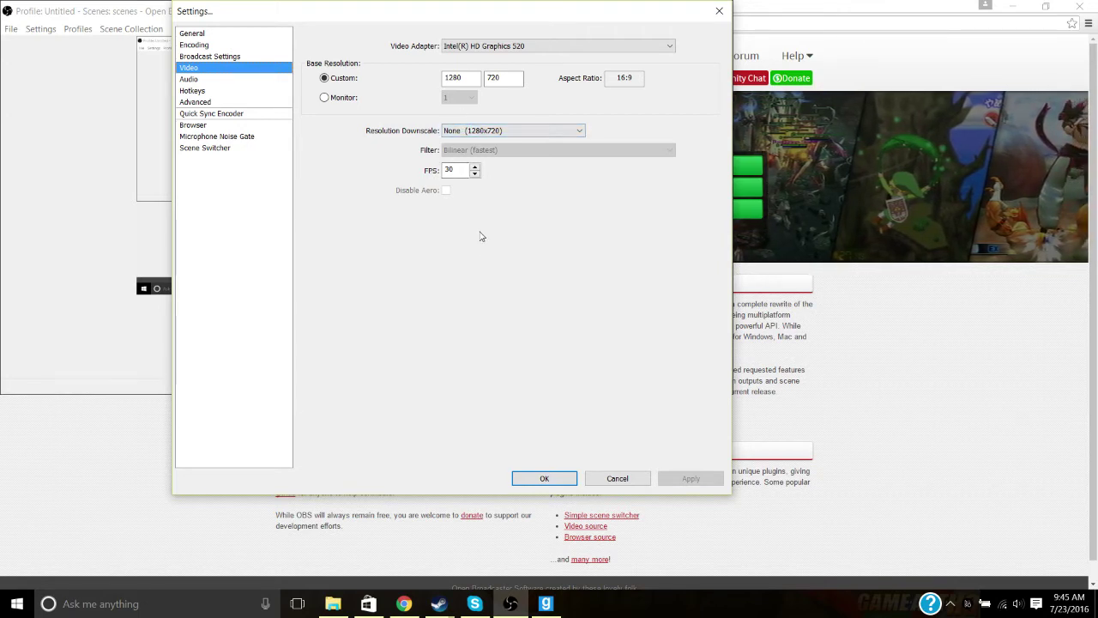
Lower FPS by one, then move to the Audio page, discarding that frame-rate change.
click(475, 173)
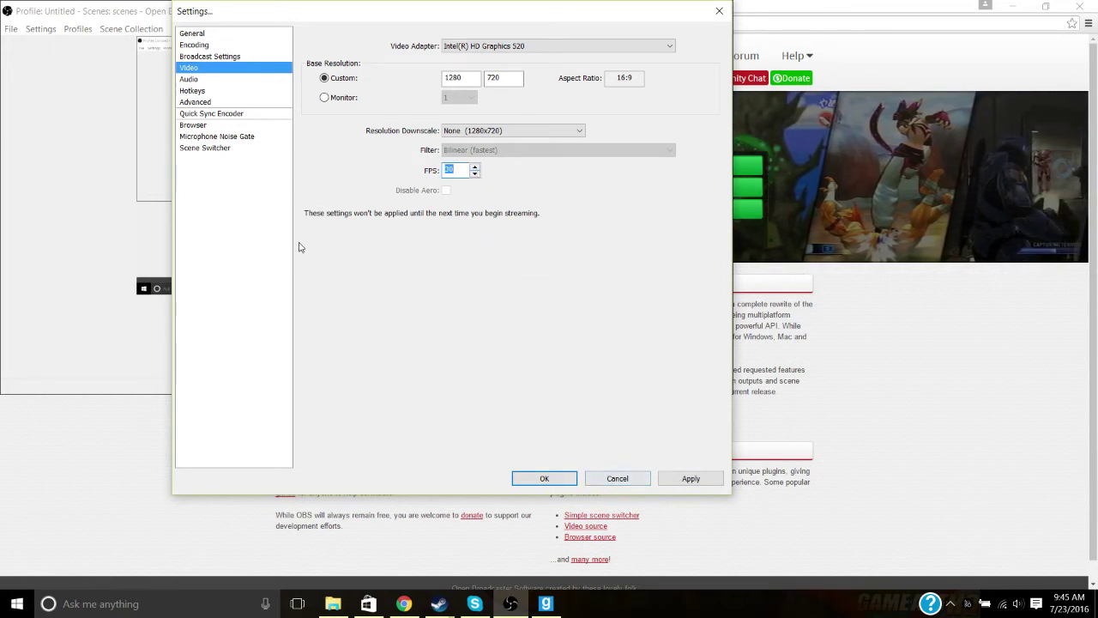
click(204, 78)
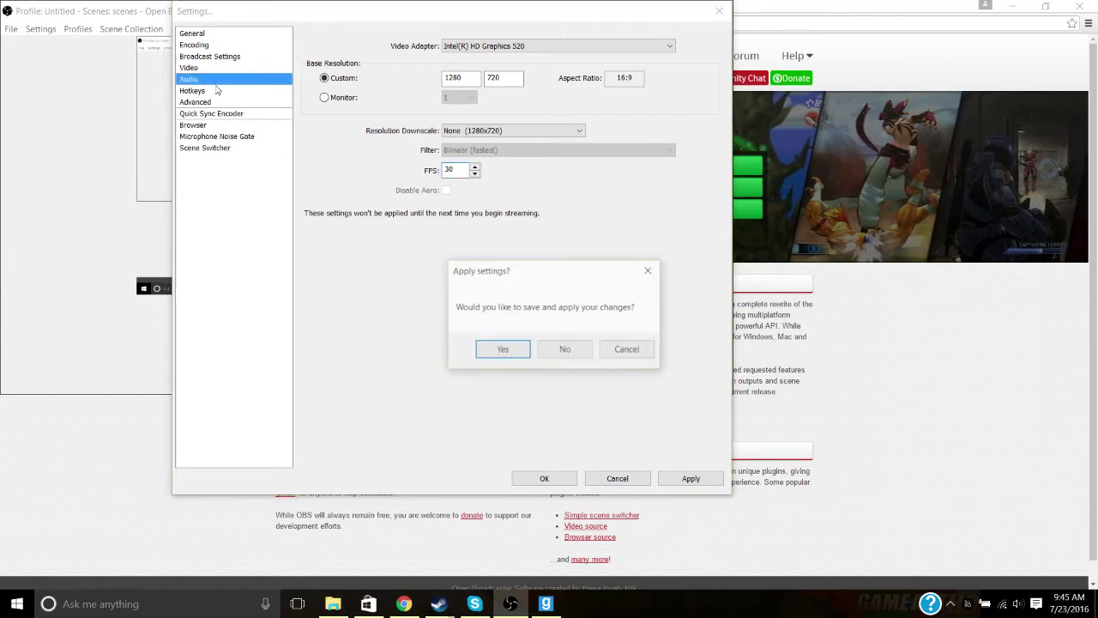
click(565, 349)
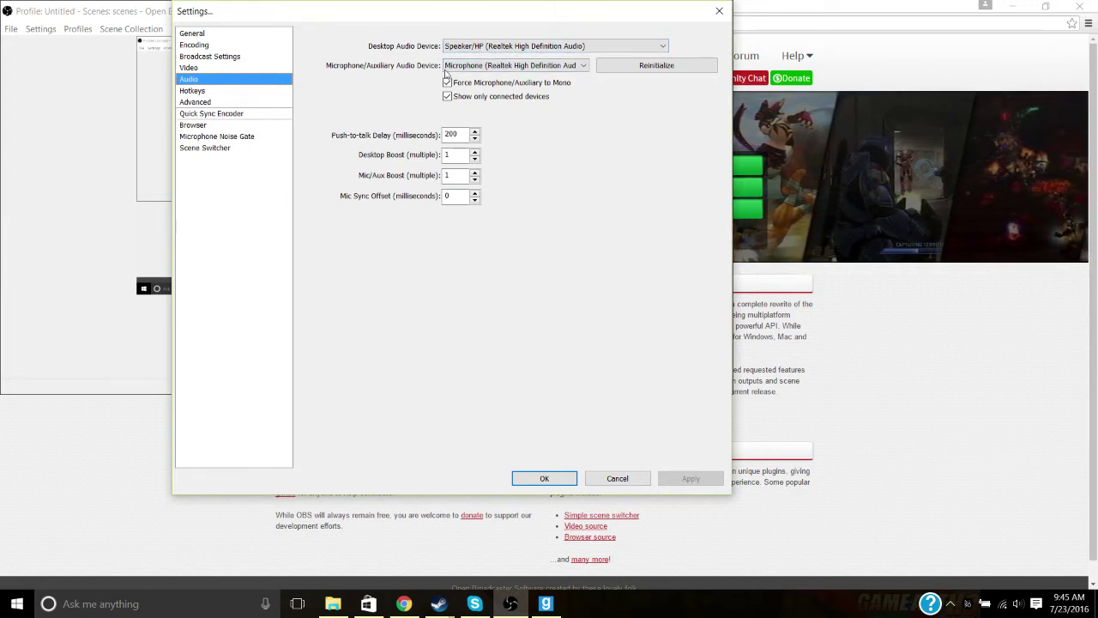
Set the microphone device to Microphone (Realtek High Definition Audio) and confirm with OK.
click(485, 69)
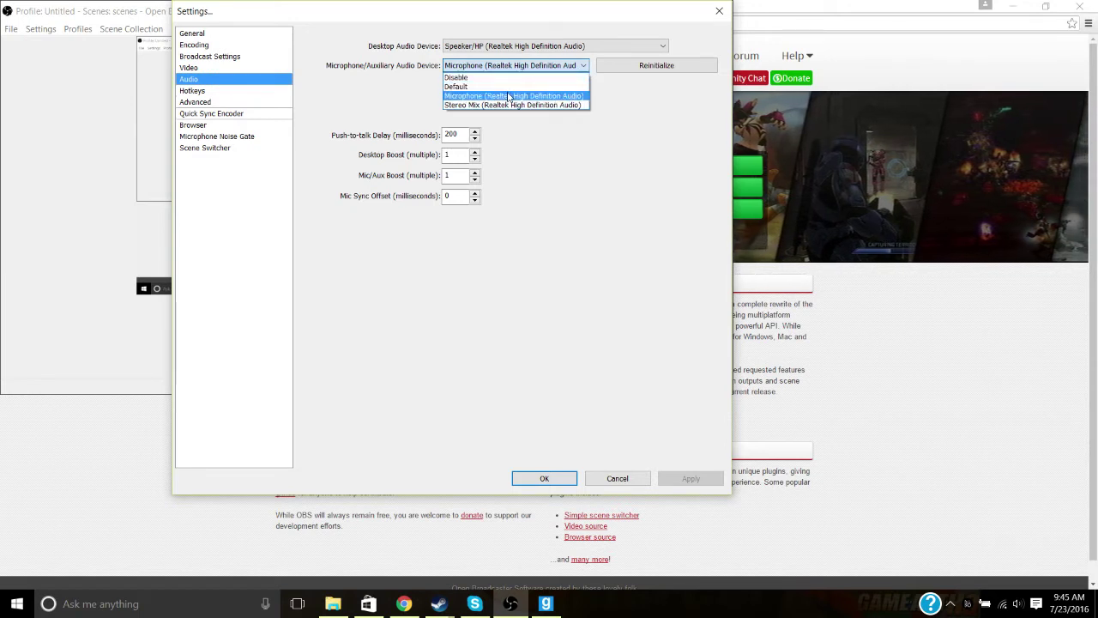
click(490, 96)
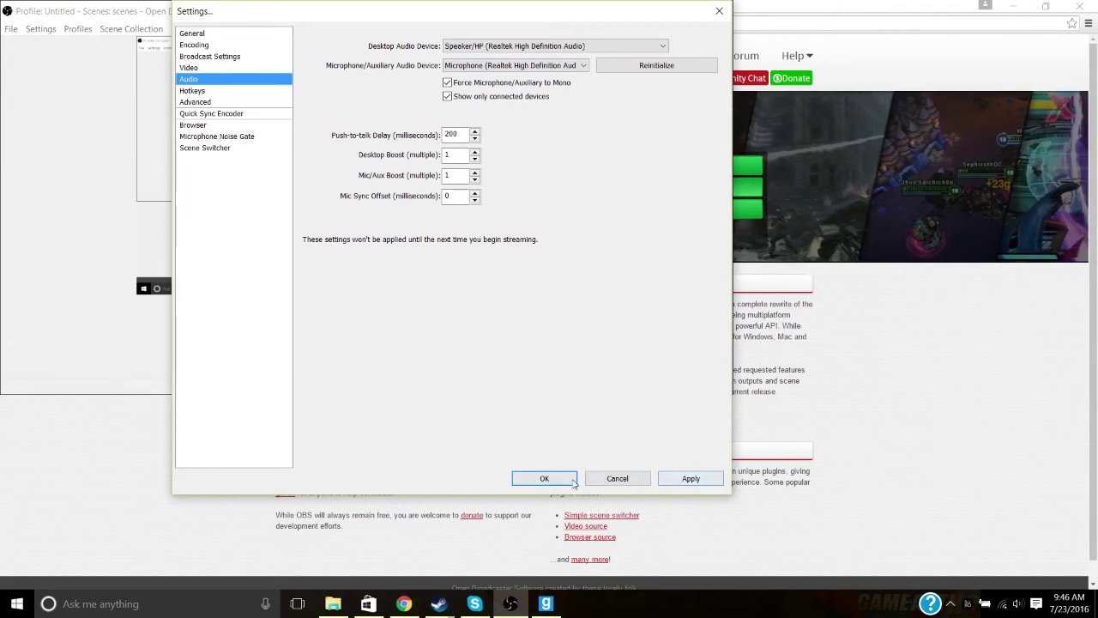
click(544, 478)
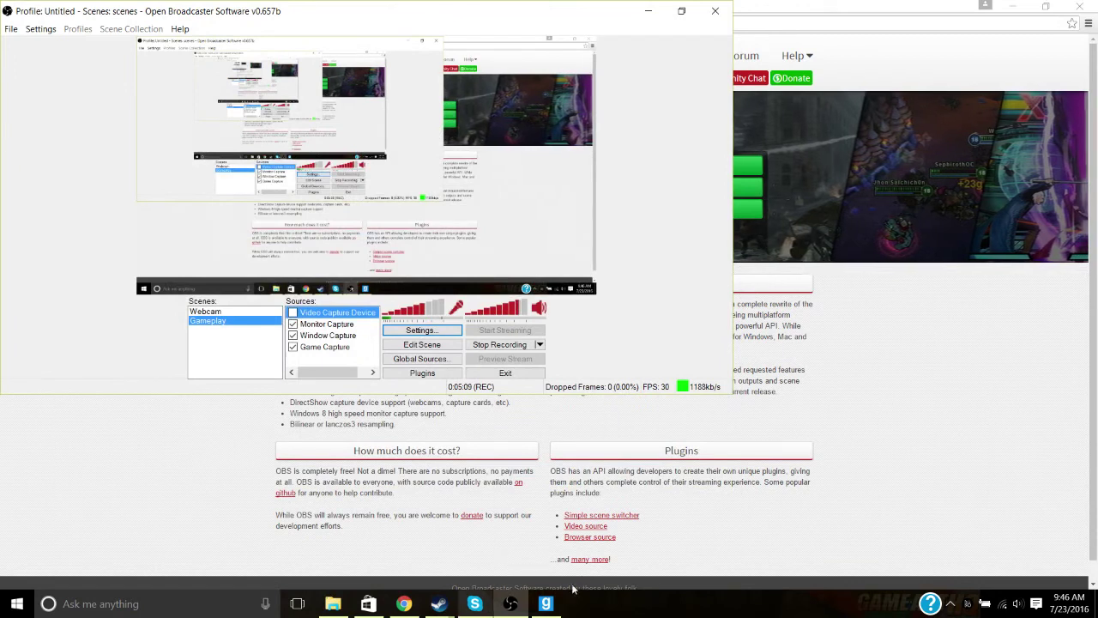
Show the Hotkeys page with Start Recording on Ctrl + 3 and Stop Recording on Ctrl + 4.
click(421, 331)
click(284, 136)
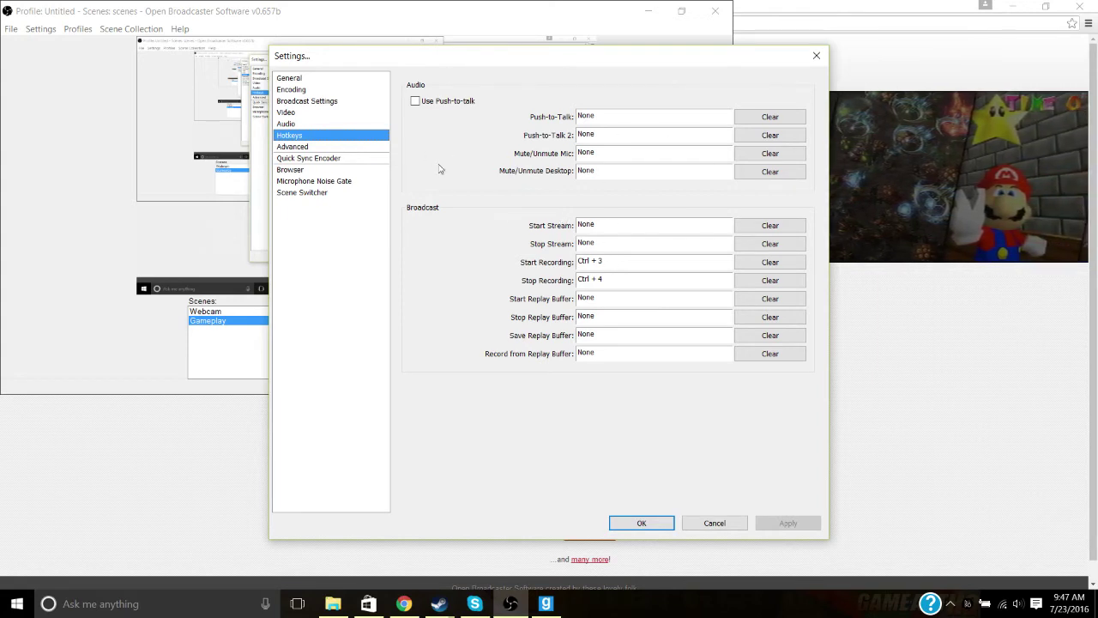
In Broadcast Settings, set the mode to File Output Only after briefly choosing Live Stream.
click(332, 103)
click(605, 91)
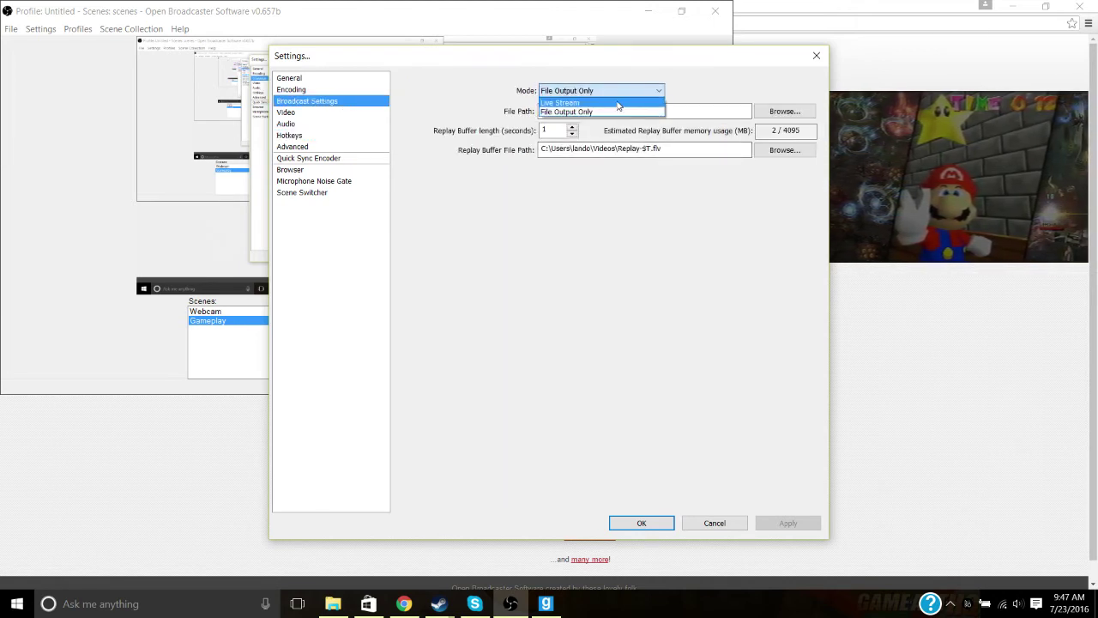
click(617, 103)
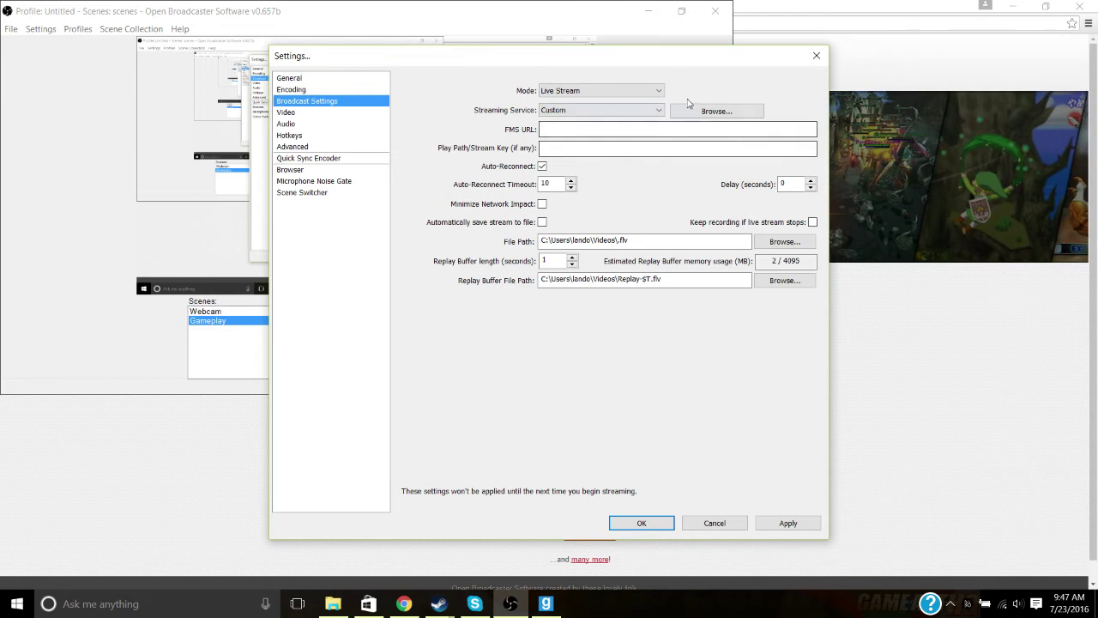
drag(658, 62, 745, 34)
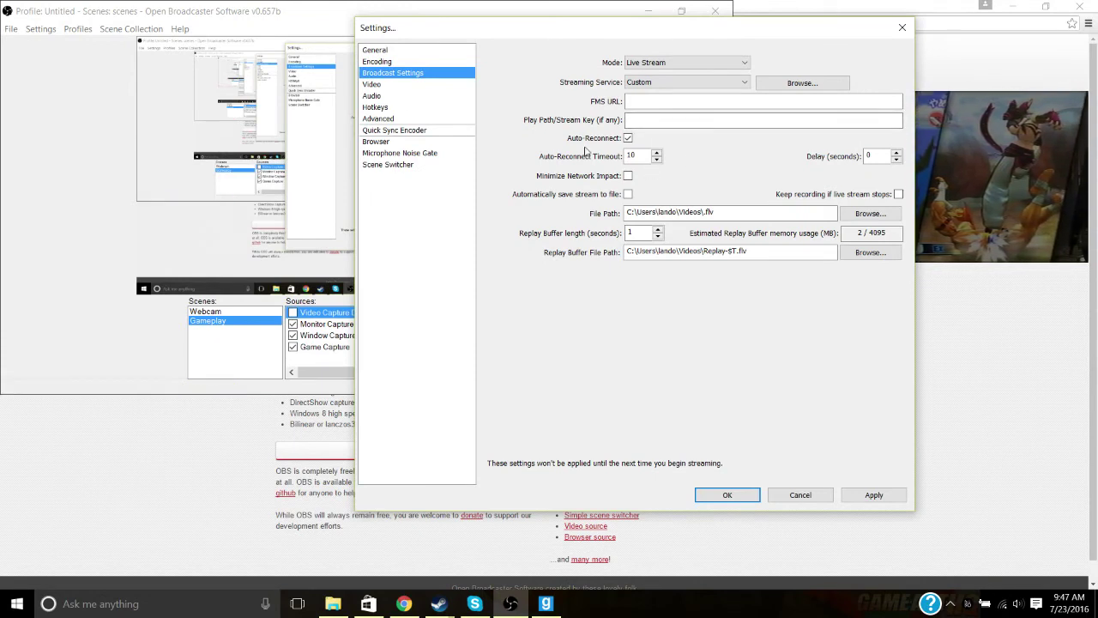
mouse_move(644, 35)
mouse_down()
mouse_move(586, 63)
mouse_move(638, 48)
mouse_up()
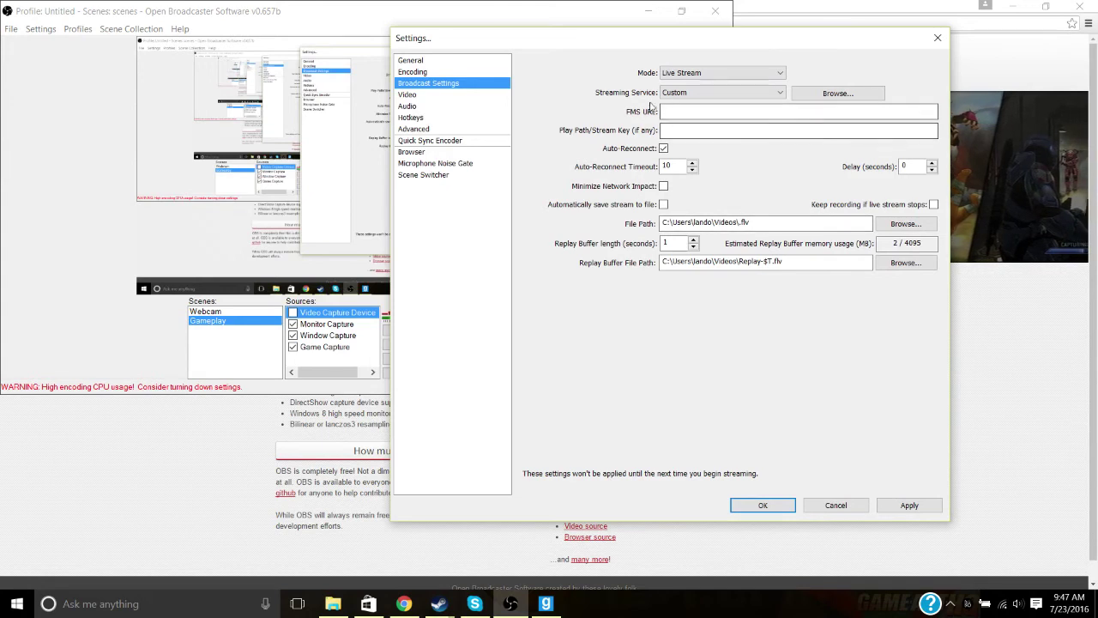
click(721, 73)
click(718, 101)
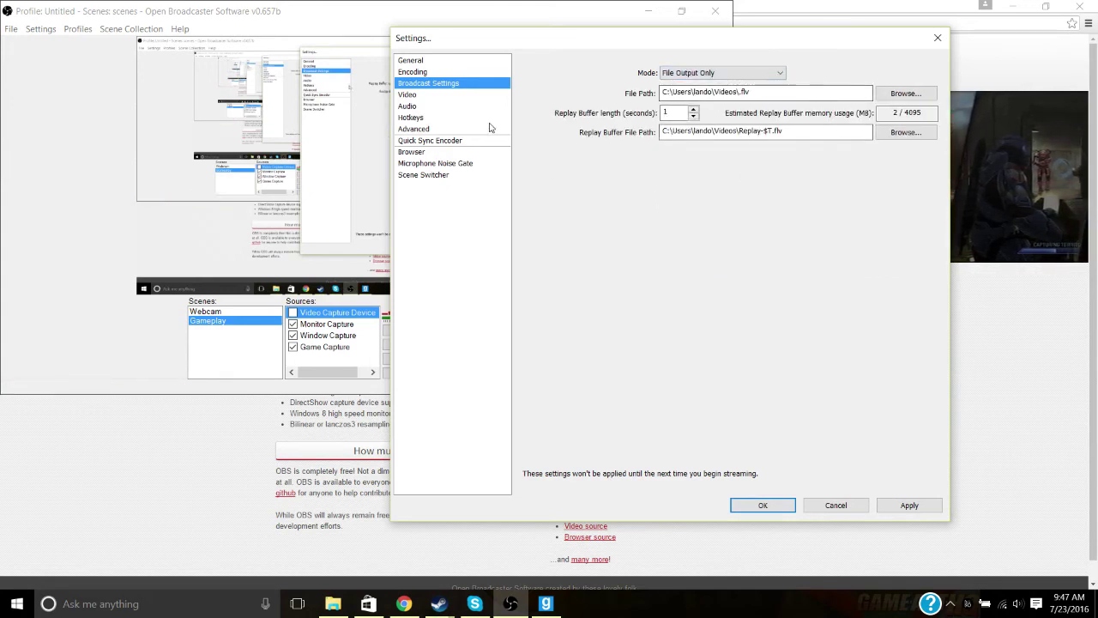
Apply the mode change when leaving for the Video page, then close the Settings window.
click(409, 95)
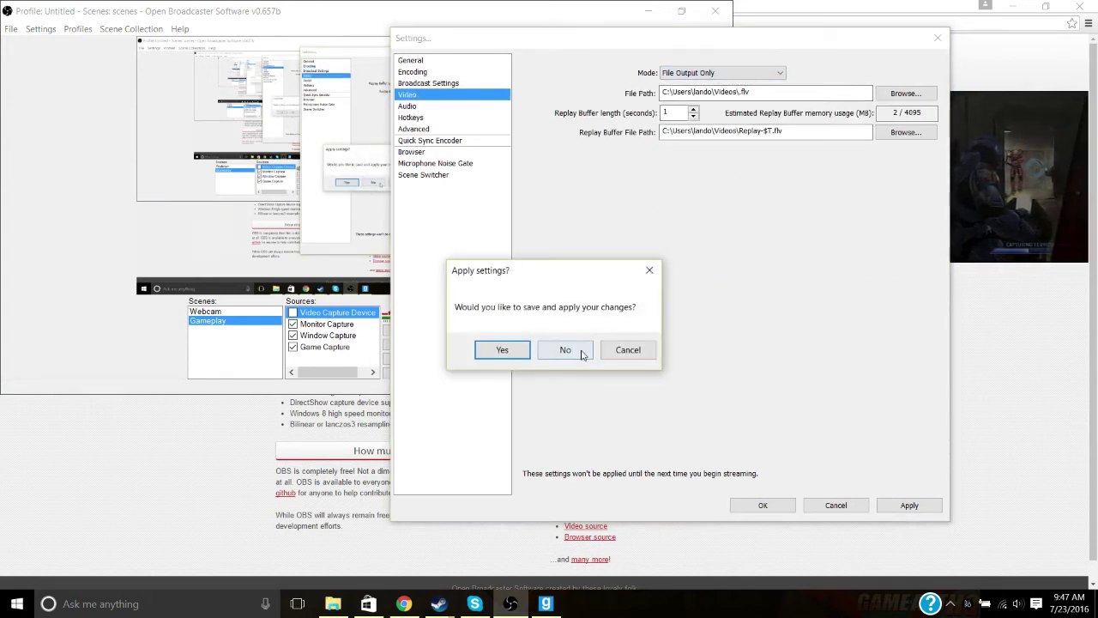
click(502, 350)
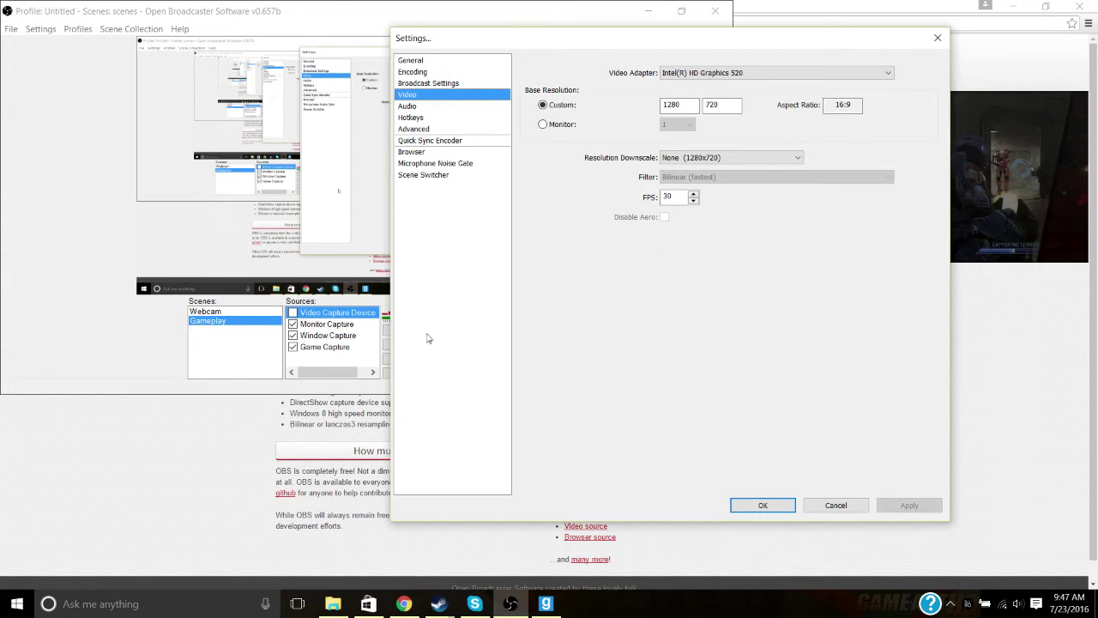
click(938, 37)
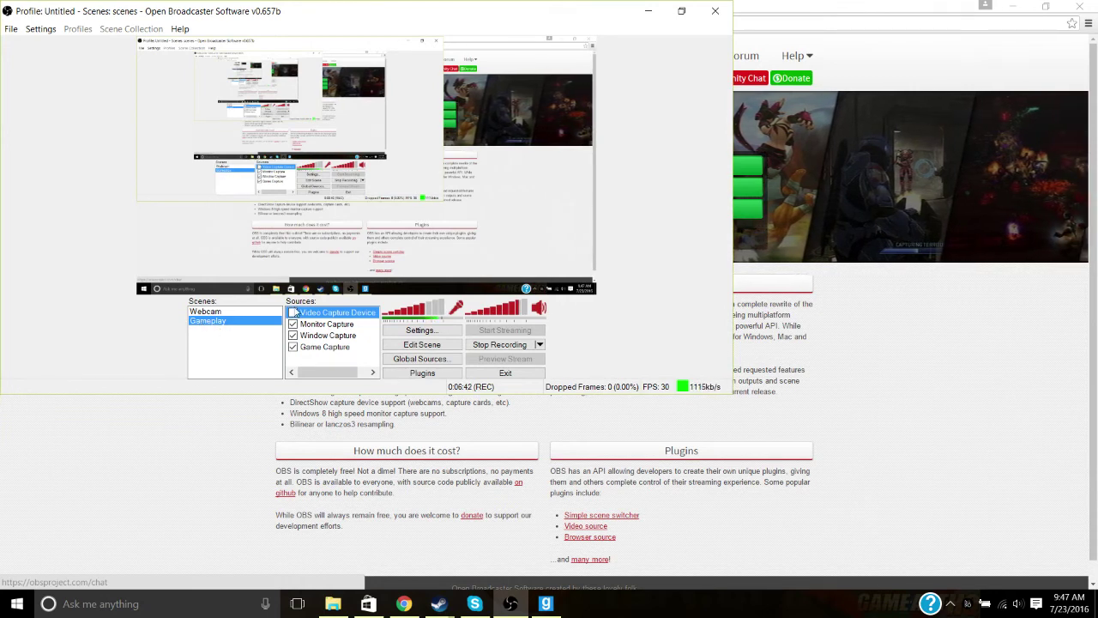
Check the Gameplay scene's context menu without changes, then bring the obsproject.com browser forward.
right_click(207, 327)
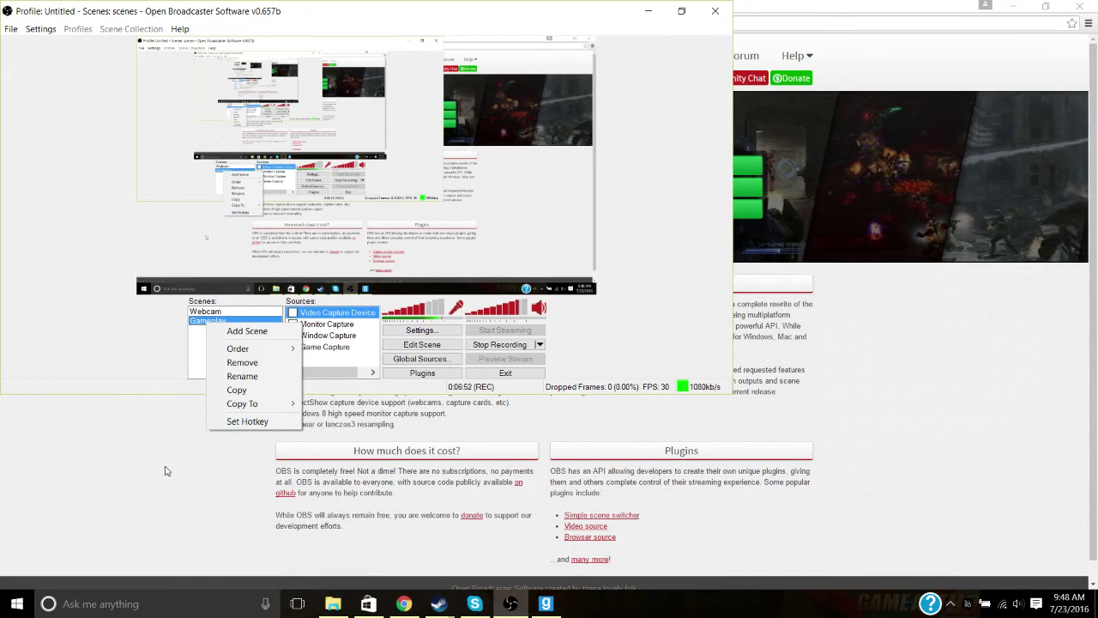
click(146, 336)
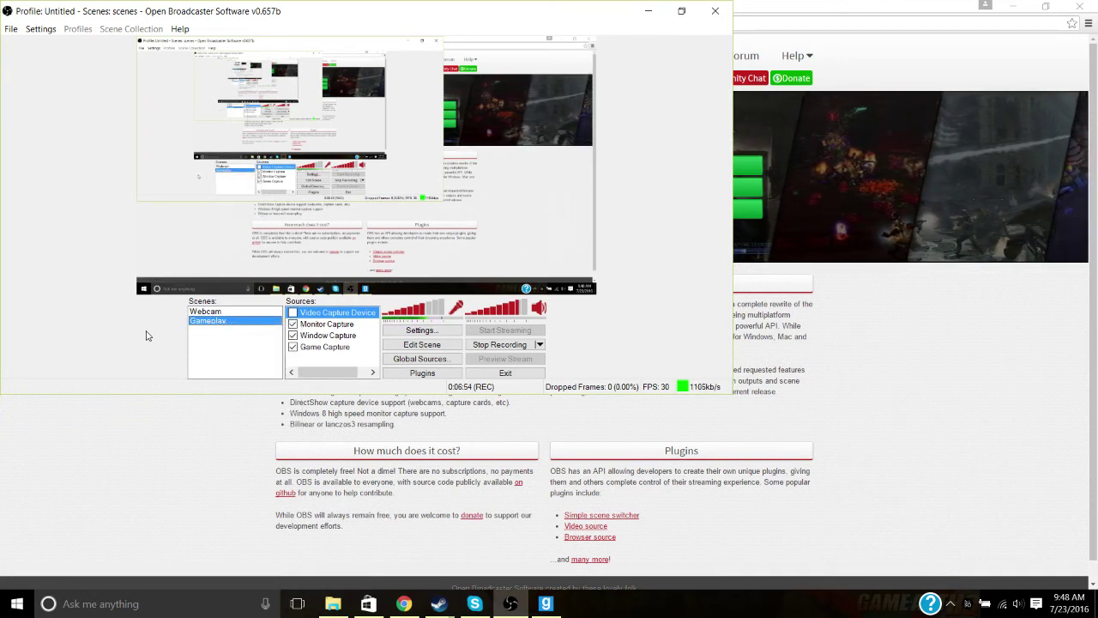
right_click(206, 324)
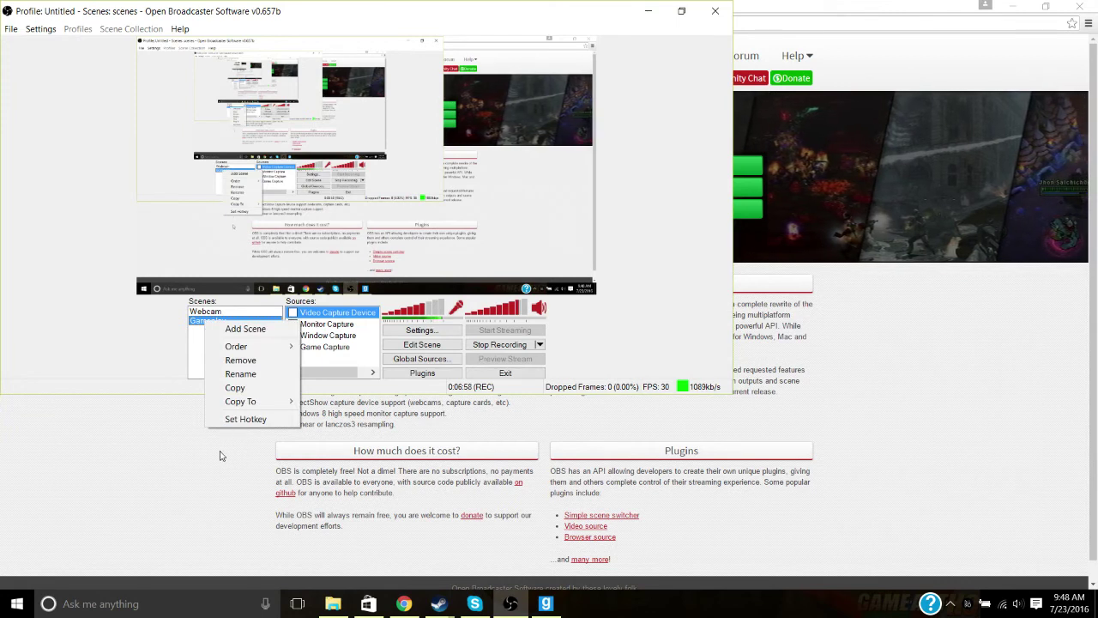
click(152, 461)
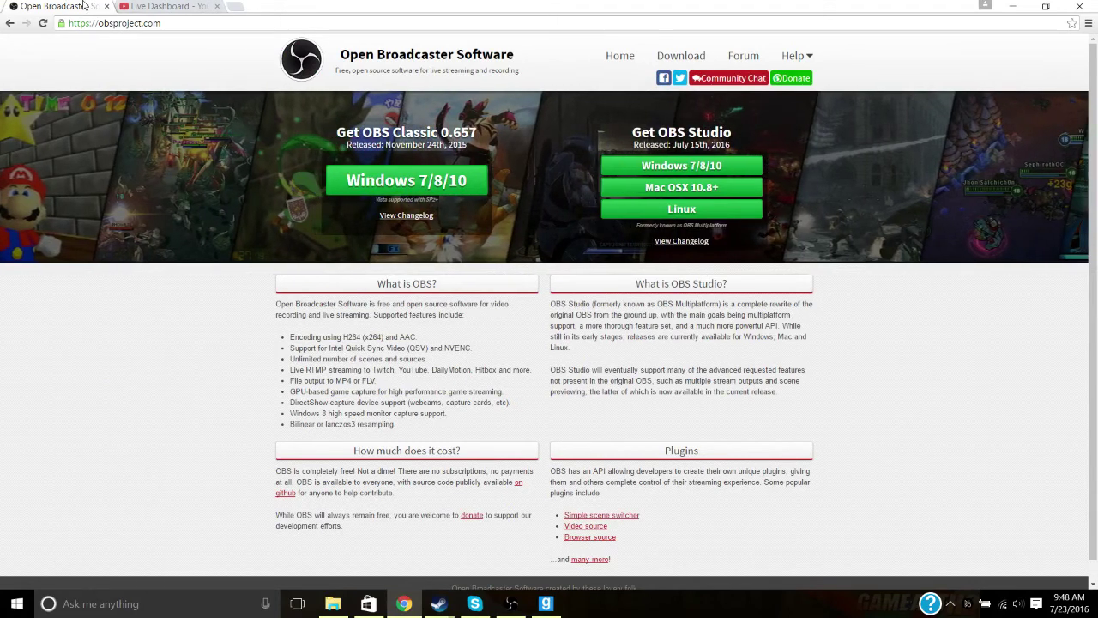
click(172, 7)
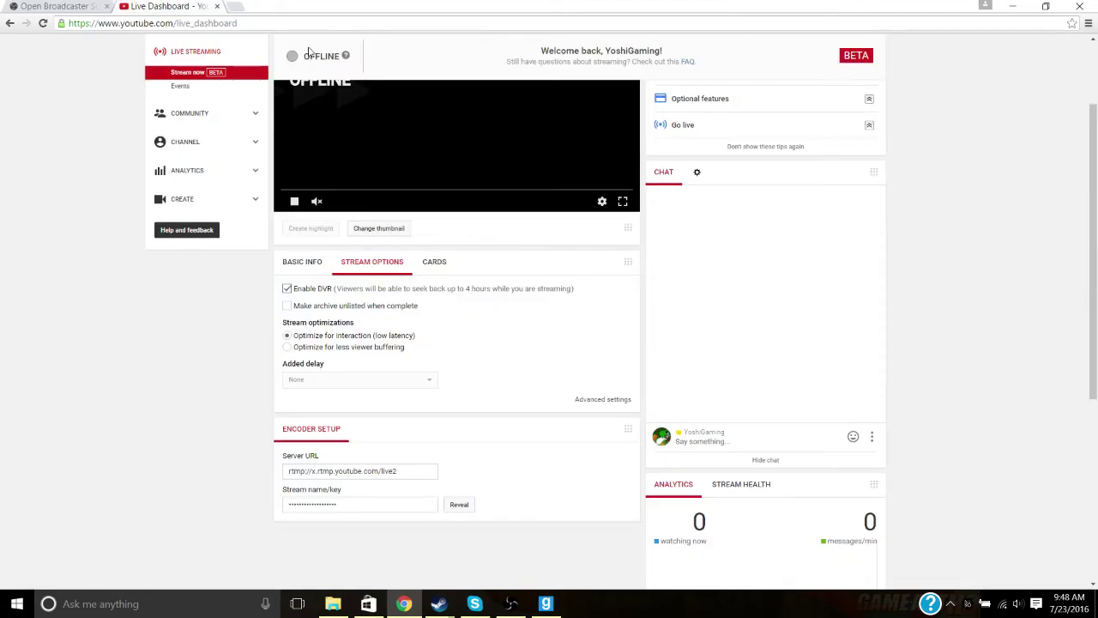
scroll(243, 163, up, 2)
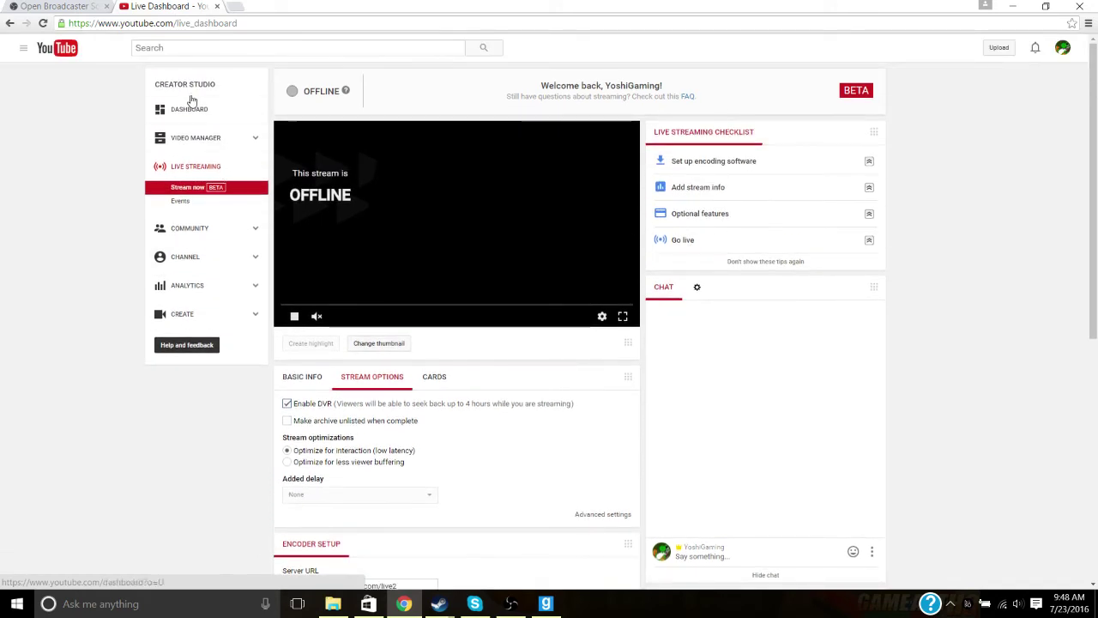
click(1063, 49)
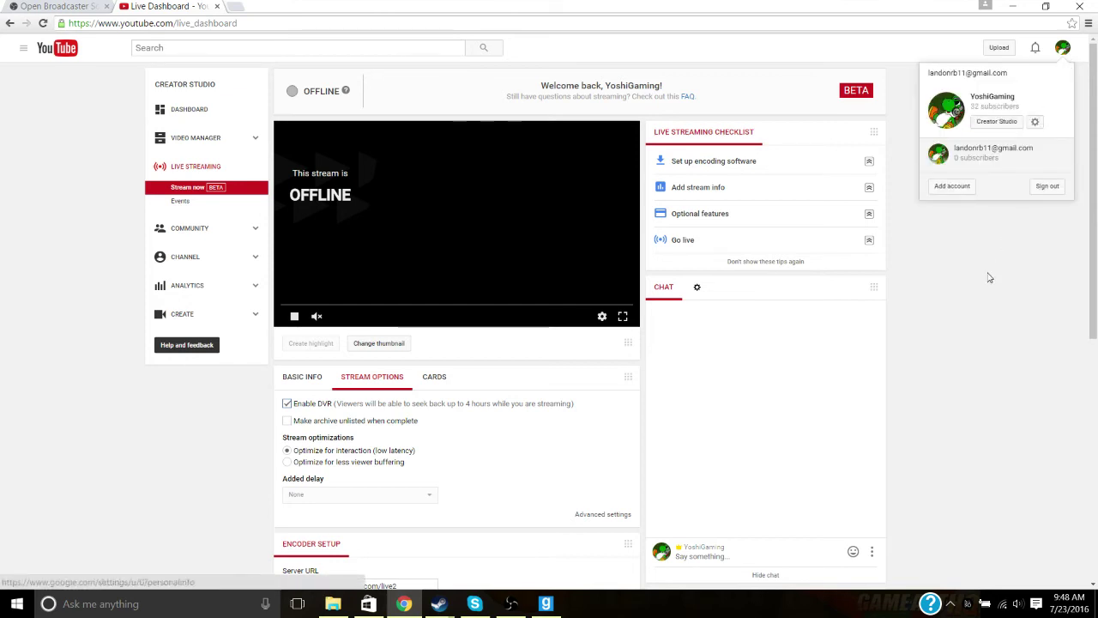
click(974, 301)
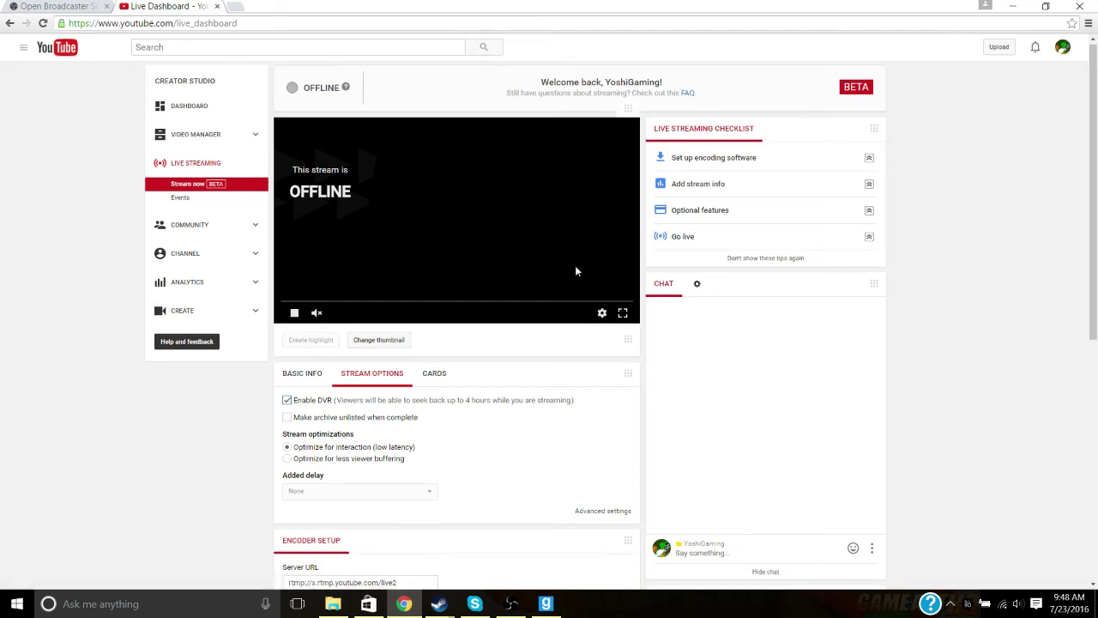
scroll(549, 272, down, 2)
scroll(200, 157, up, 2)
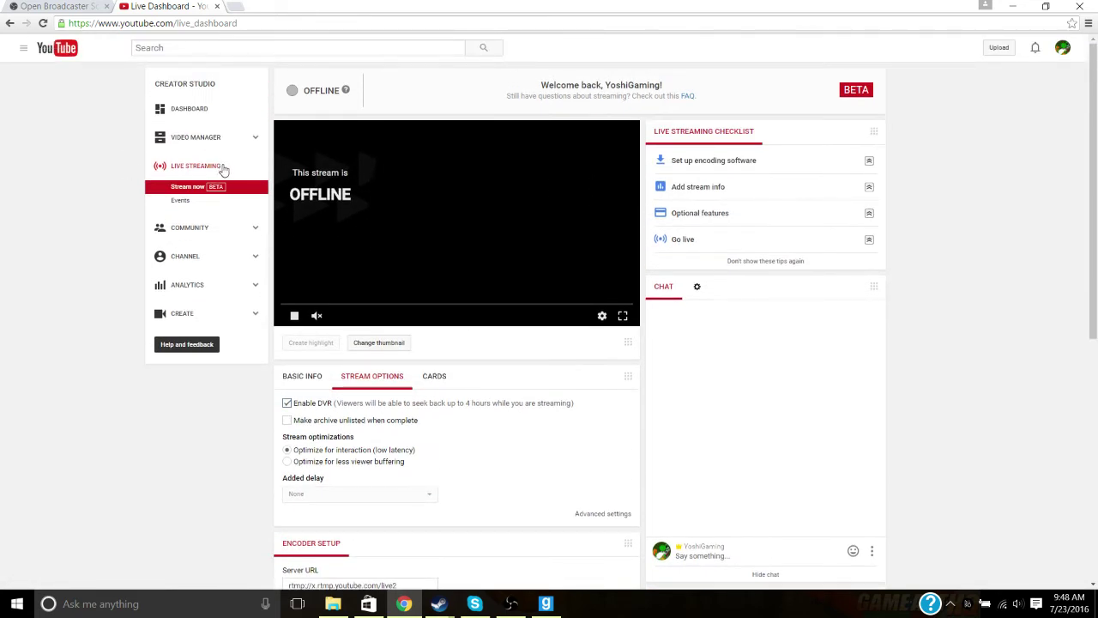
scroll(269, 239, down, 2)
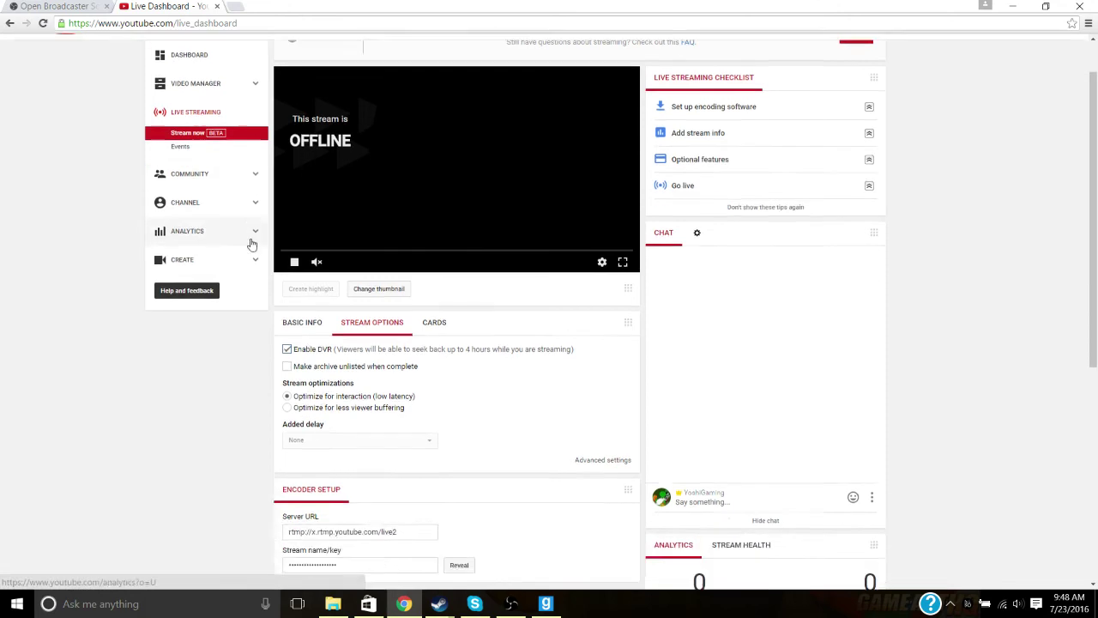
scroll(431, 262, down, 6)
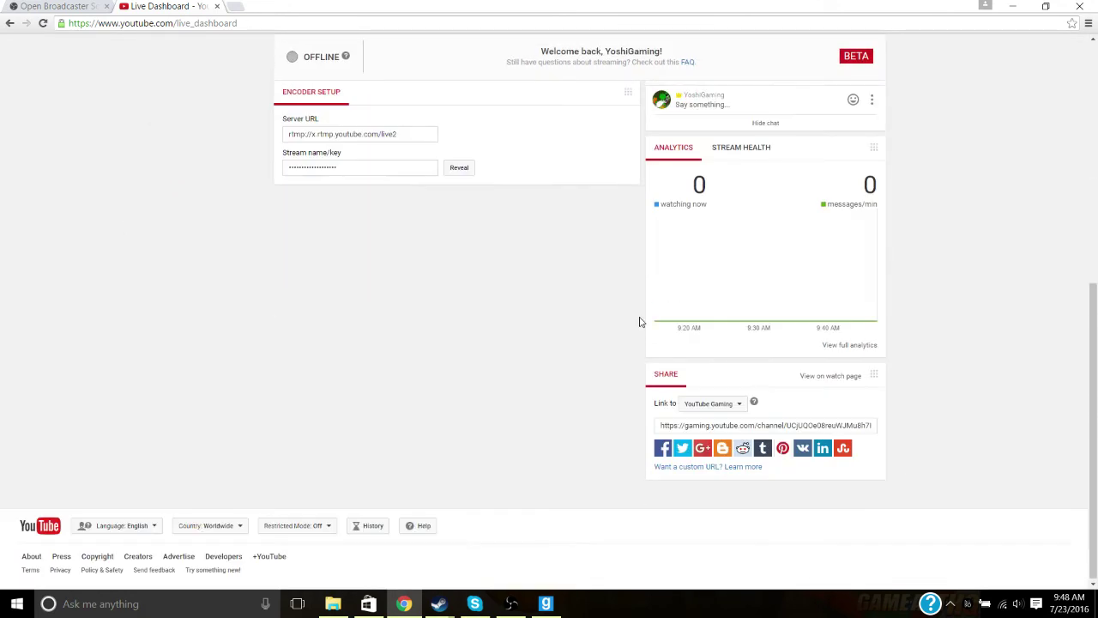
scroll(395, 291, up, 2)
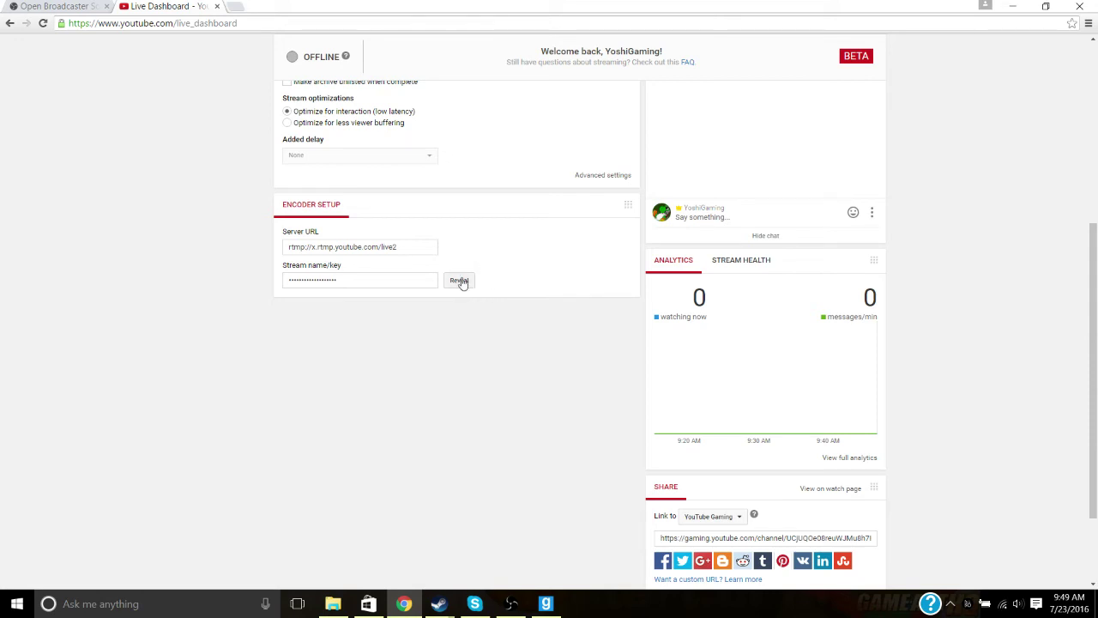
scroll(493, 313, up, 4)
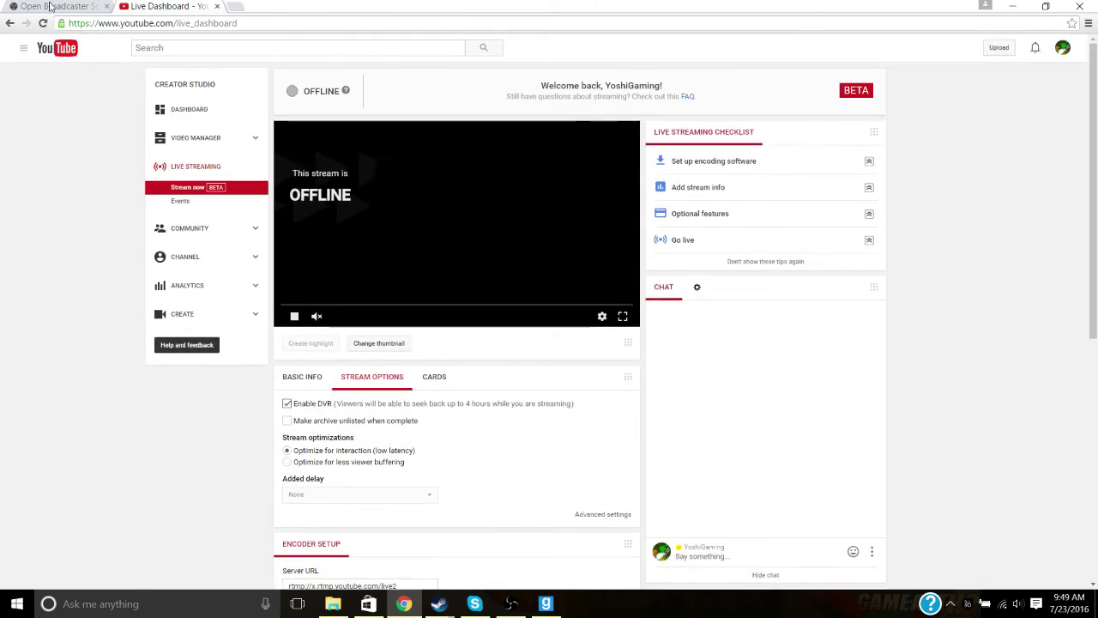
click(49, 6)
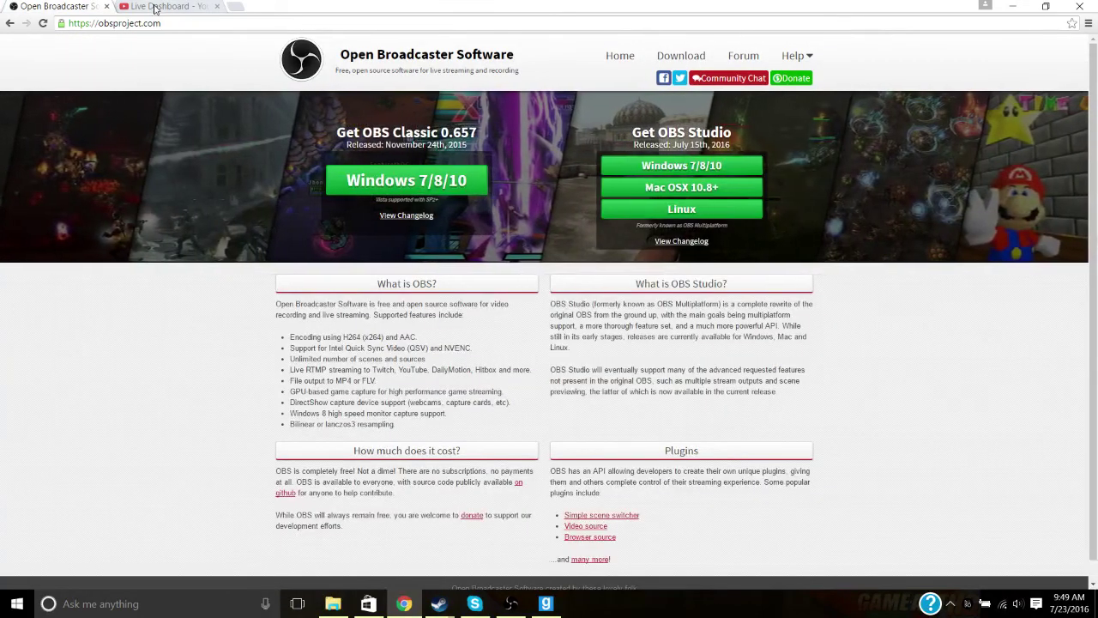
Restore OBS from the taskbar and maximize its window.
click(510, 605)
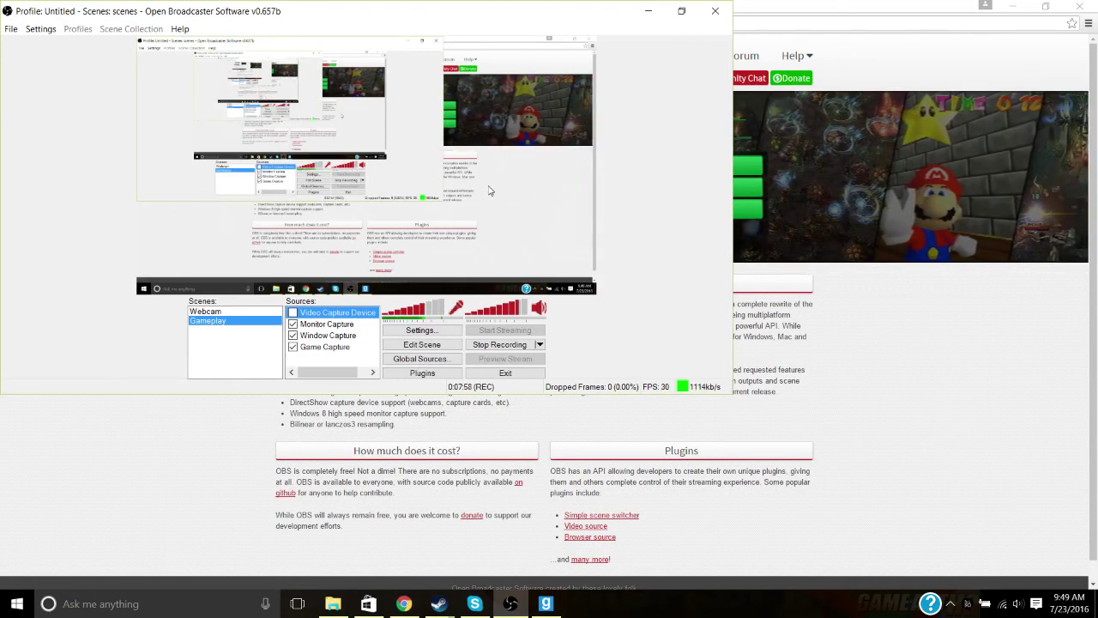
click(682, 10)
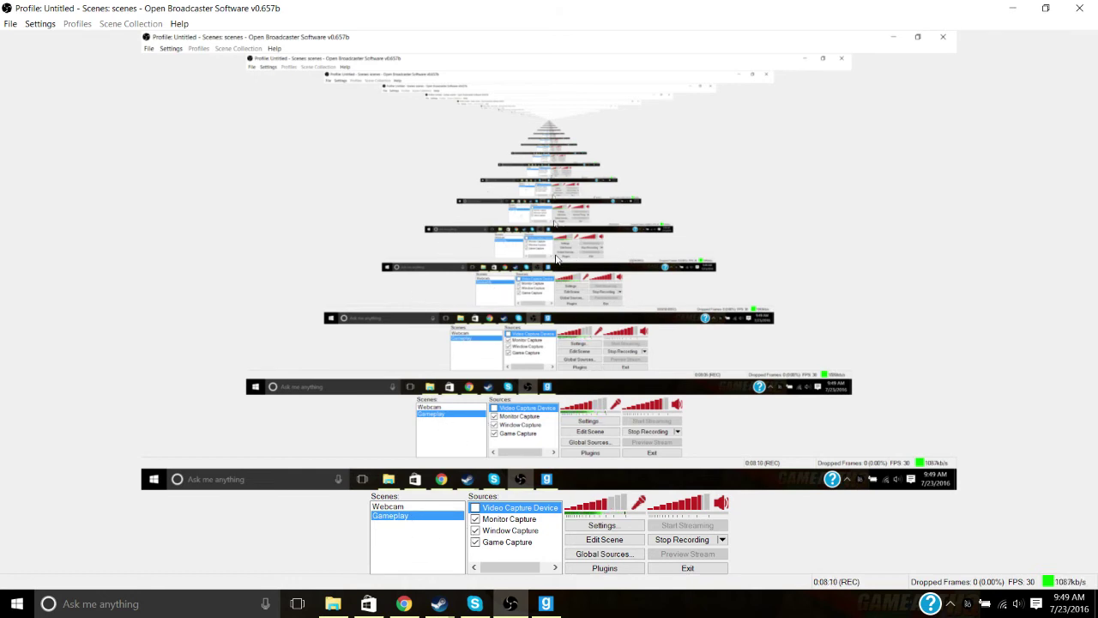
In Edit Scene mode, resize the Monitor Capture source by dragging its right-edge handle.
click(603, 541)
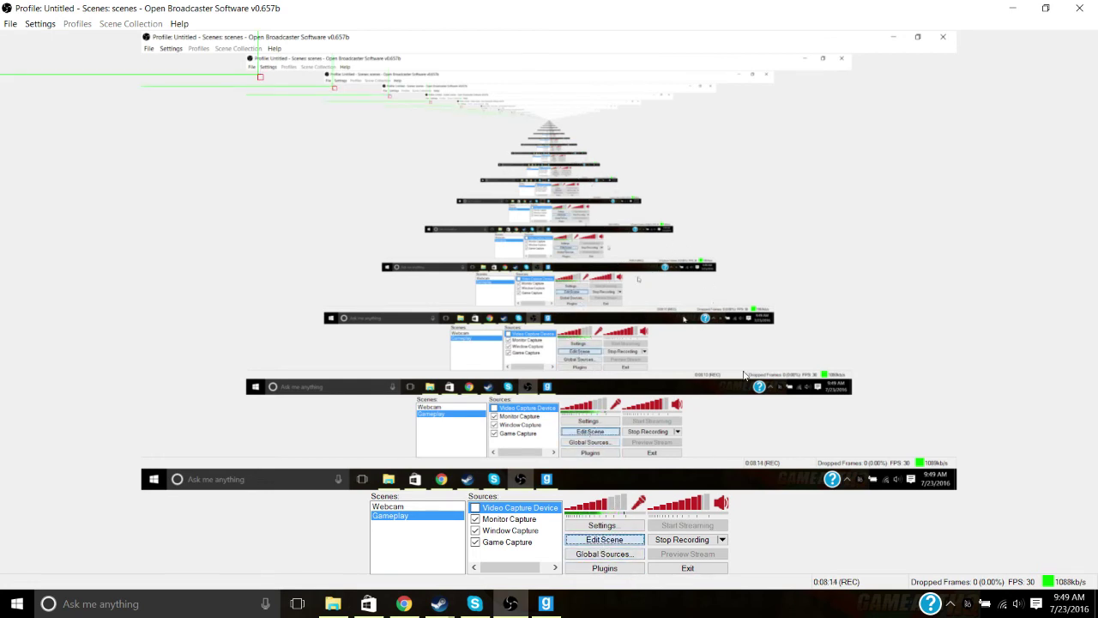
click(957, 301)
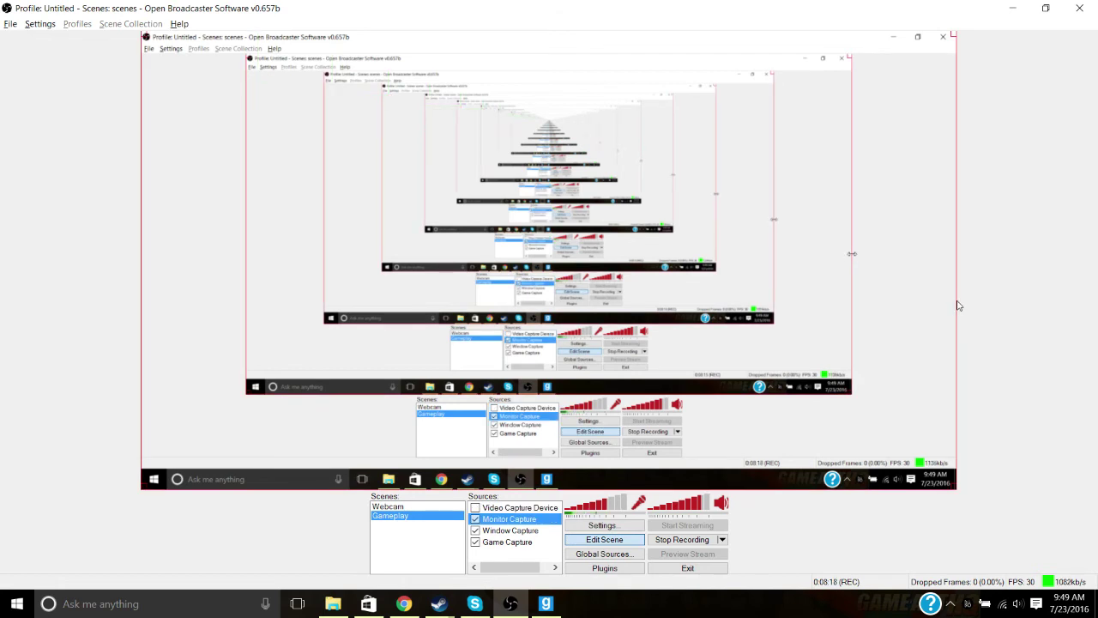
drag(958, 305, 958, 353)
click(597, 543)
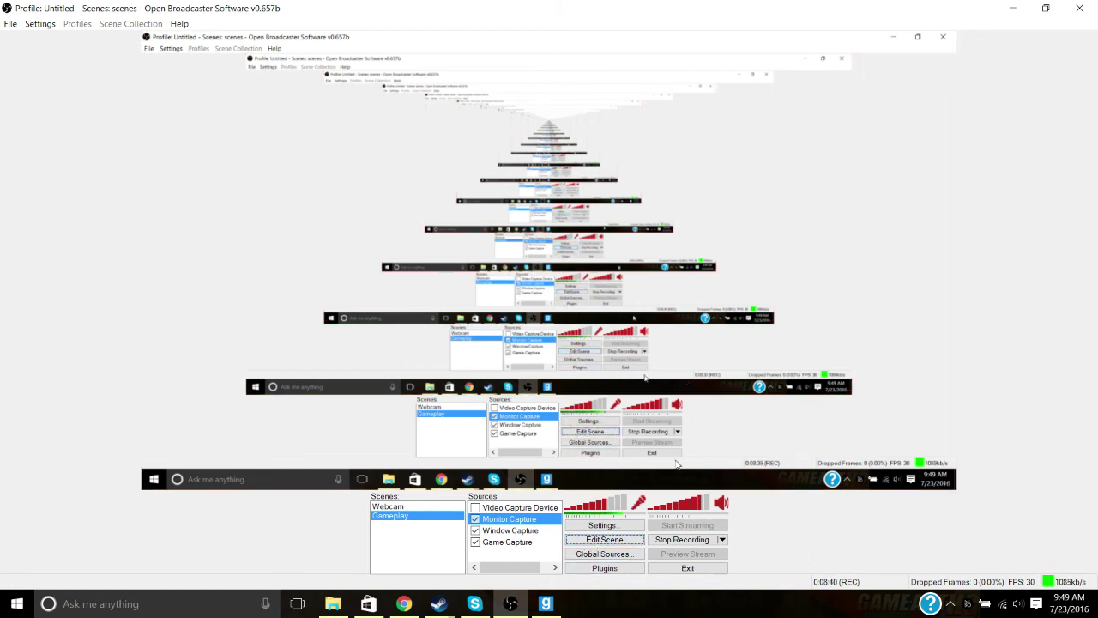